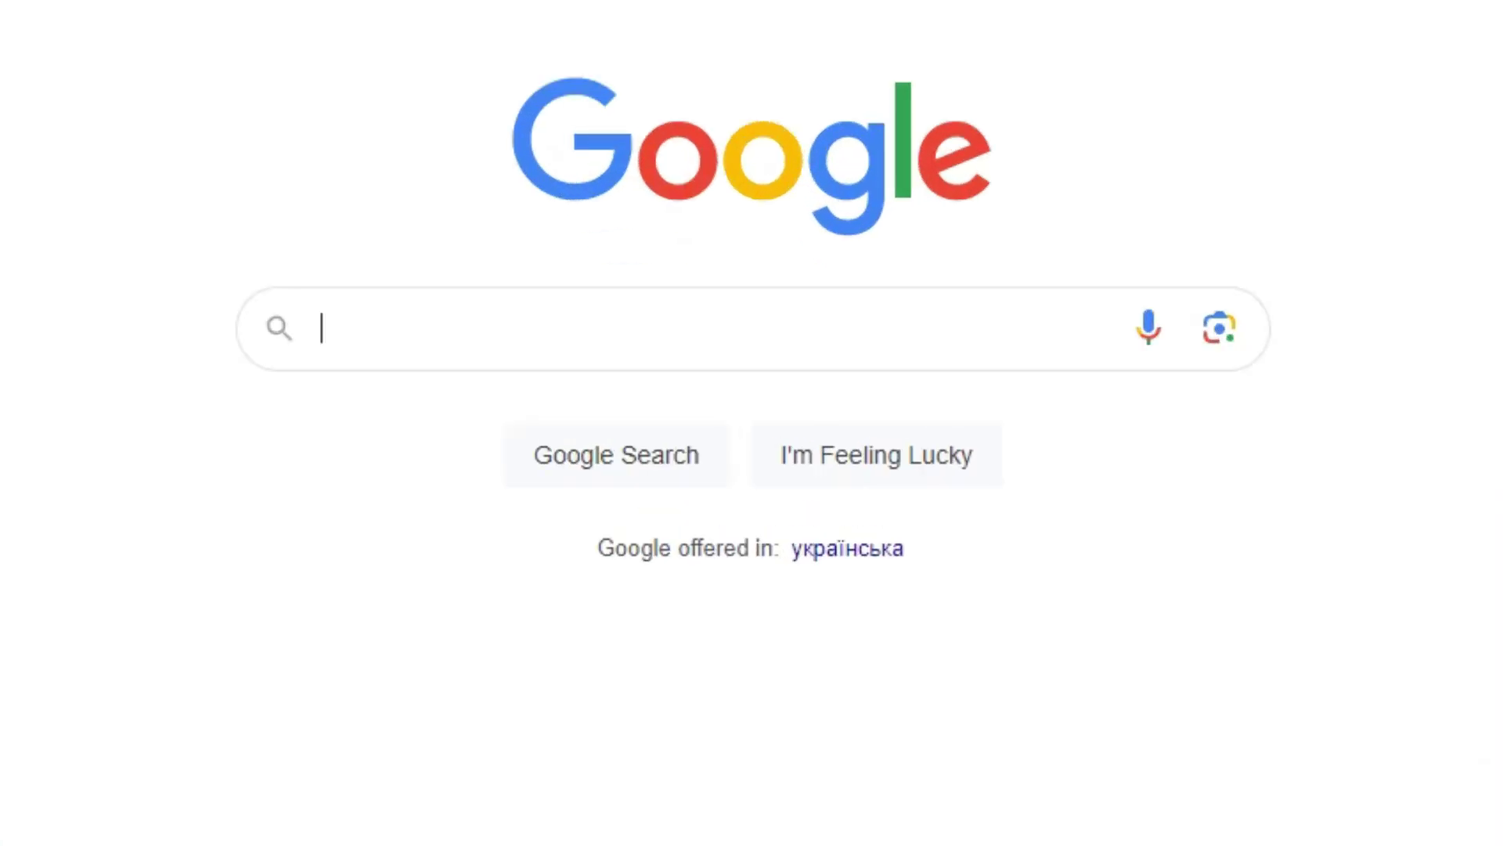
{"action": "type", "text": "microsoft excel download"}
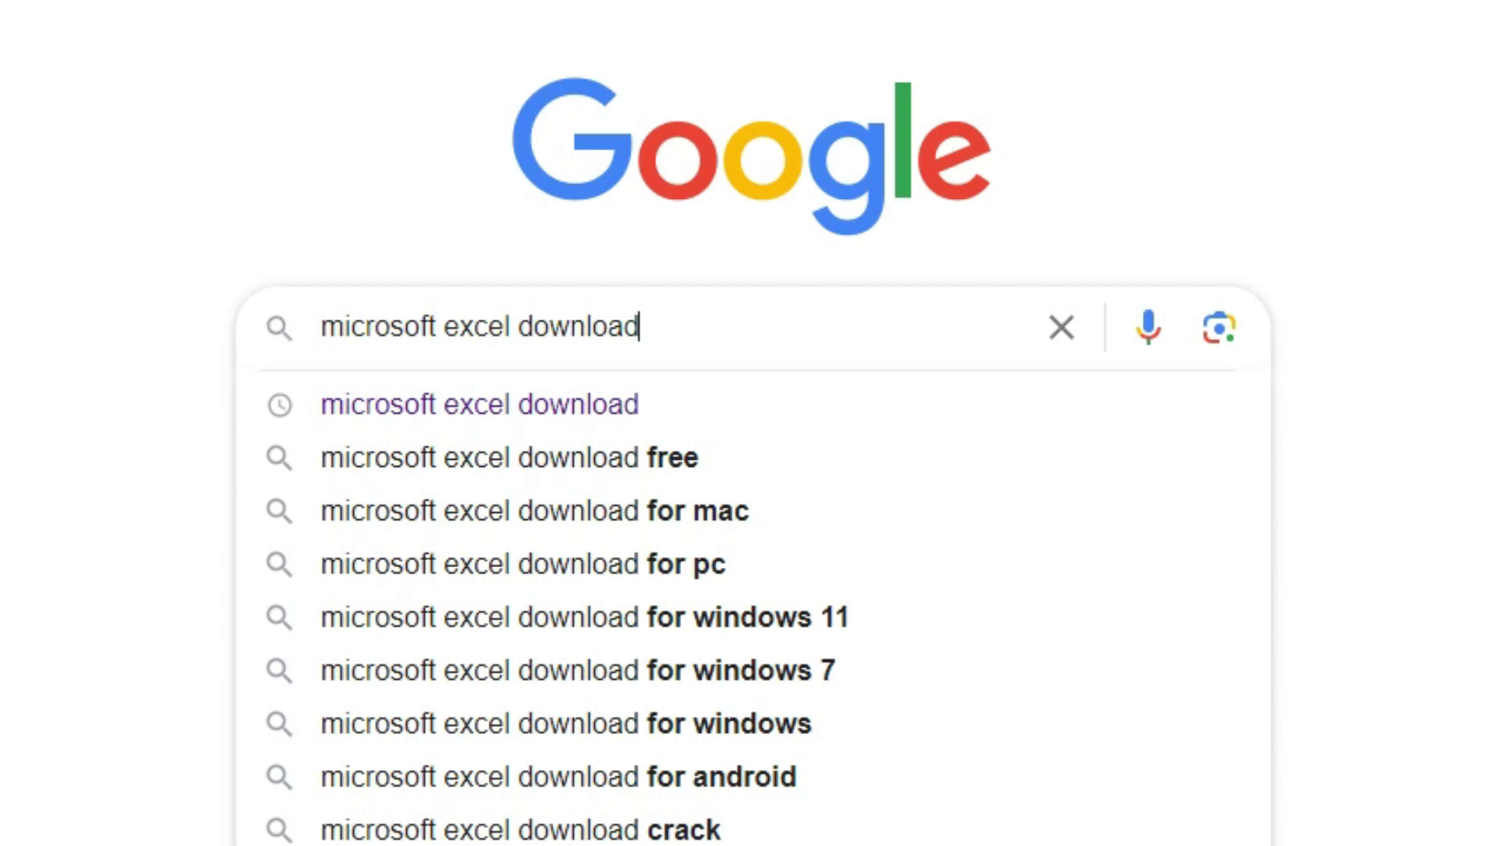
- Run the Google search for 'microsoft excel download'
{"action": "key", "text": "Return"}
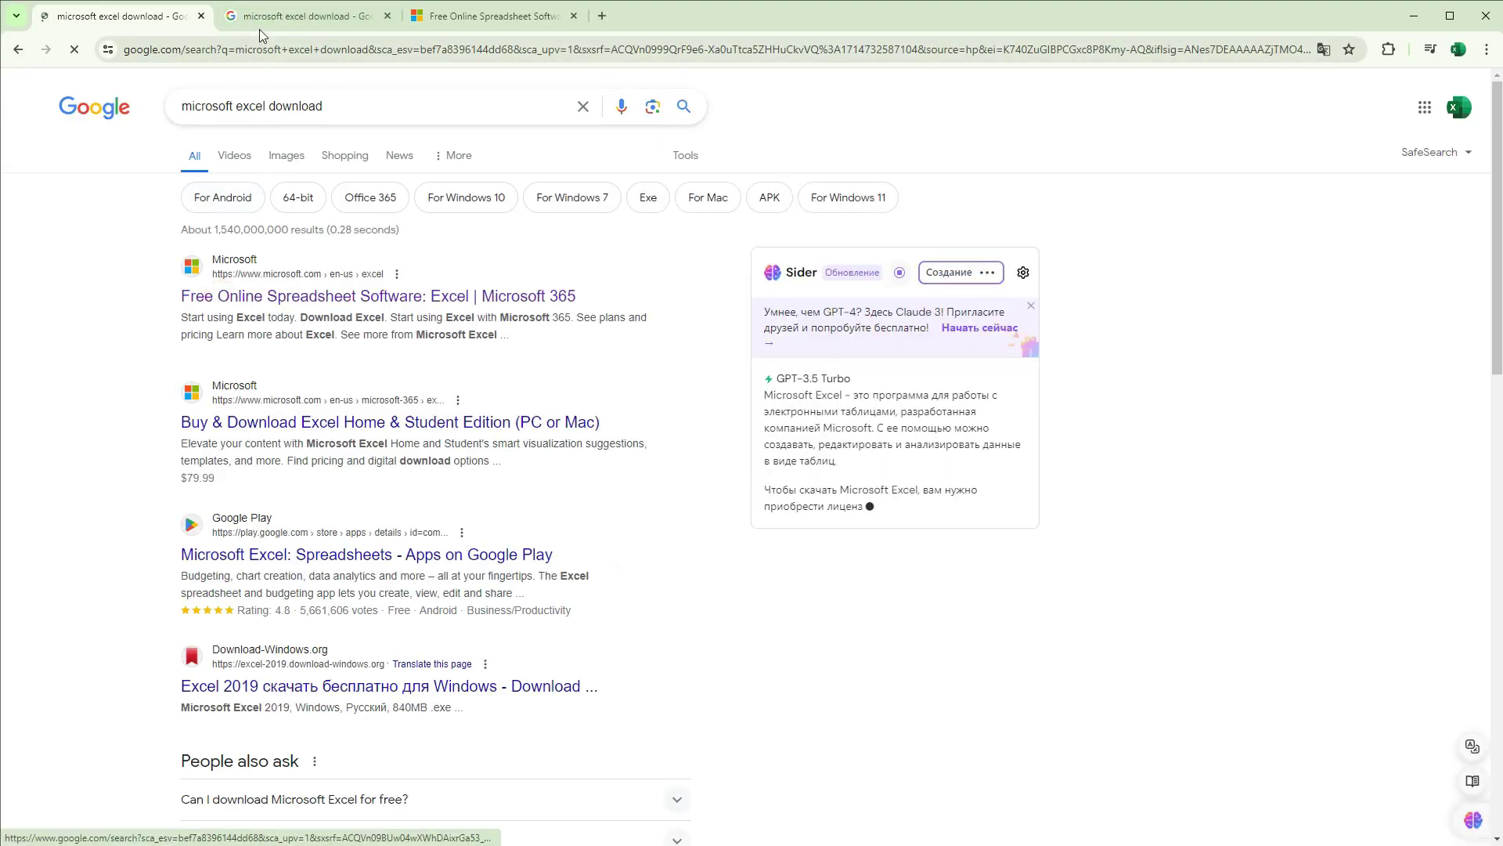
{"action": "mouse_move", "coordinate": [392, 91]}
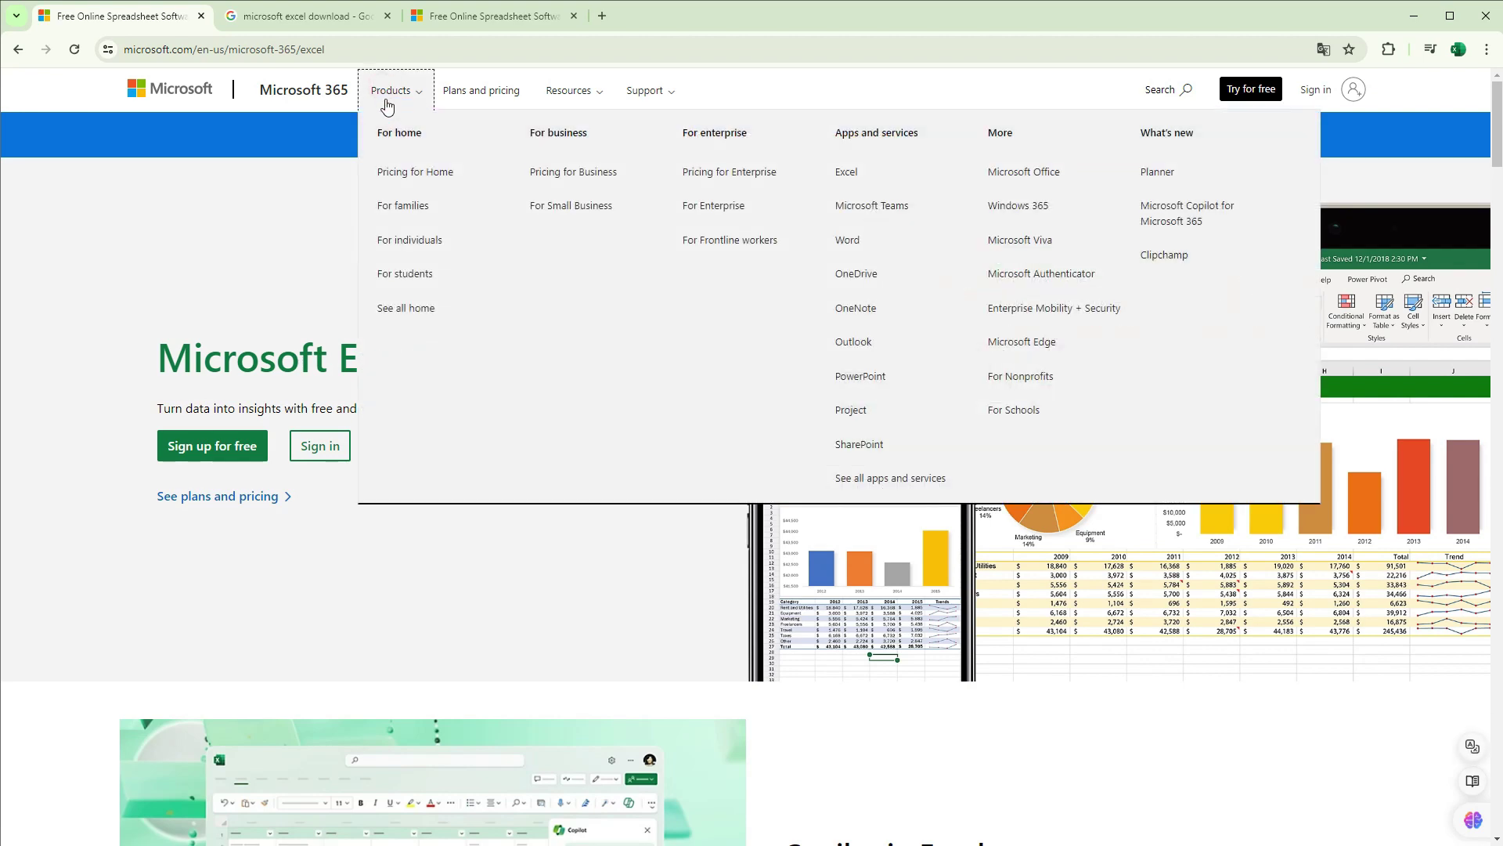
- View the Microsoft 365 plan comparison, then minimize the browser to reveal the workbook
{"action": "left_click", "coordinate": [394, 172]}
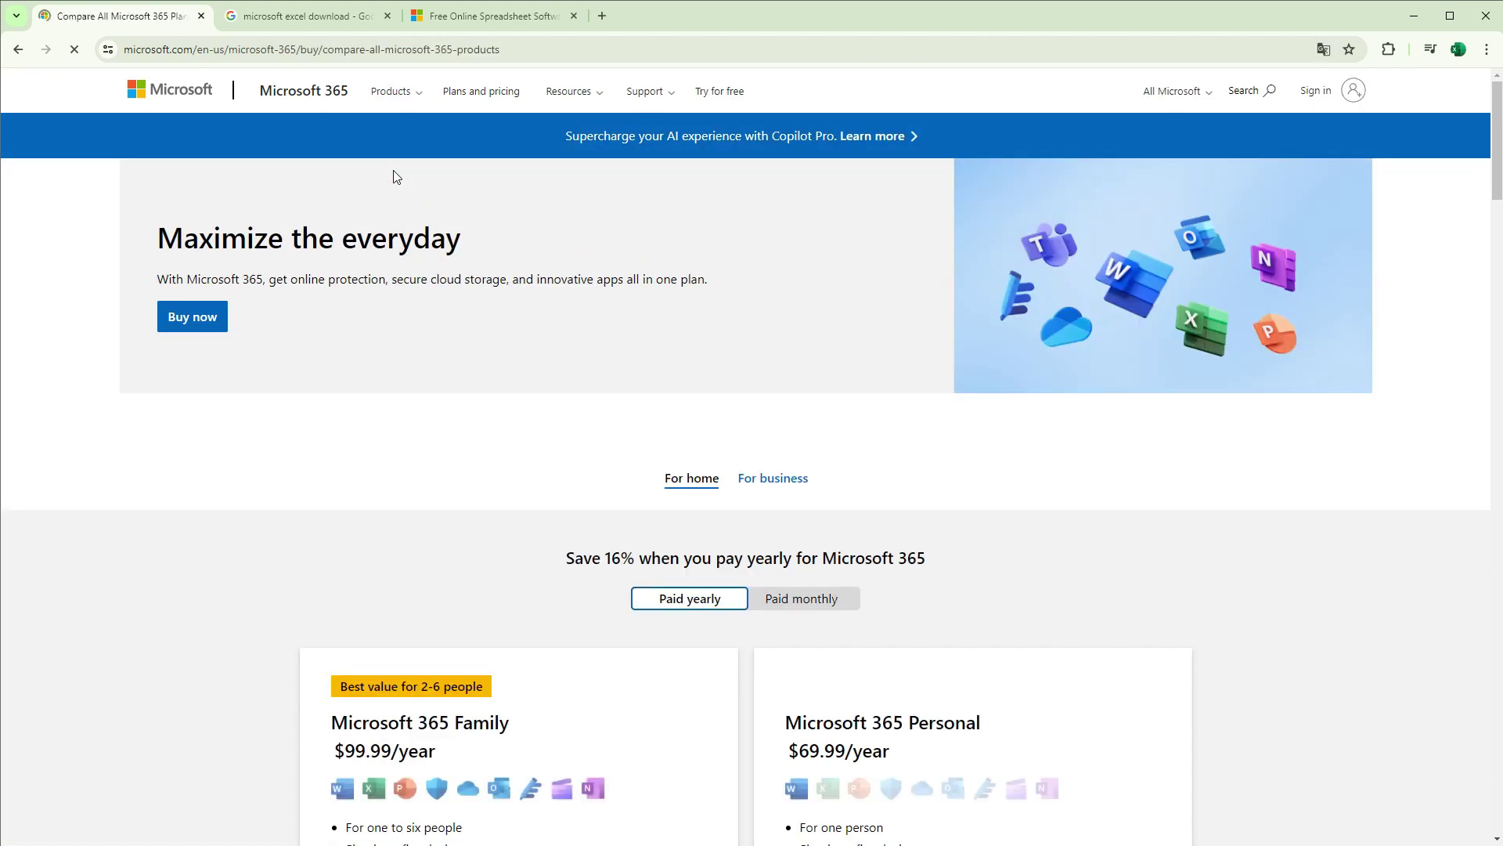
{"action": "scroll", "coordinate": [444, 310], "scroll_direction": "down", "scroll_amount": 2}
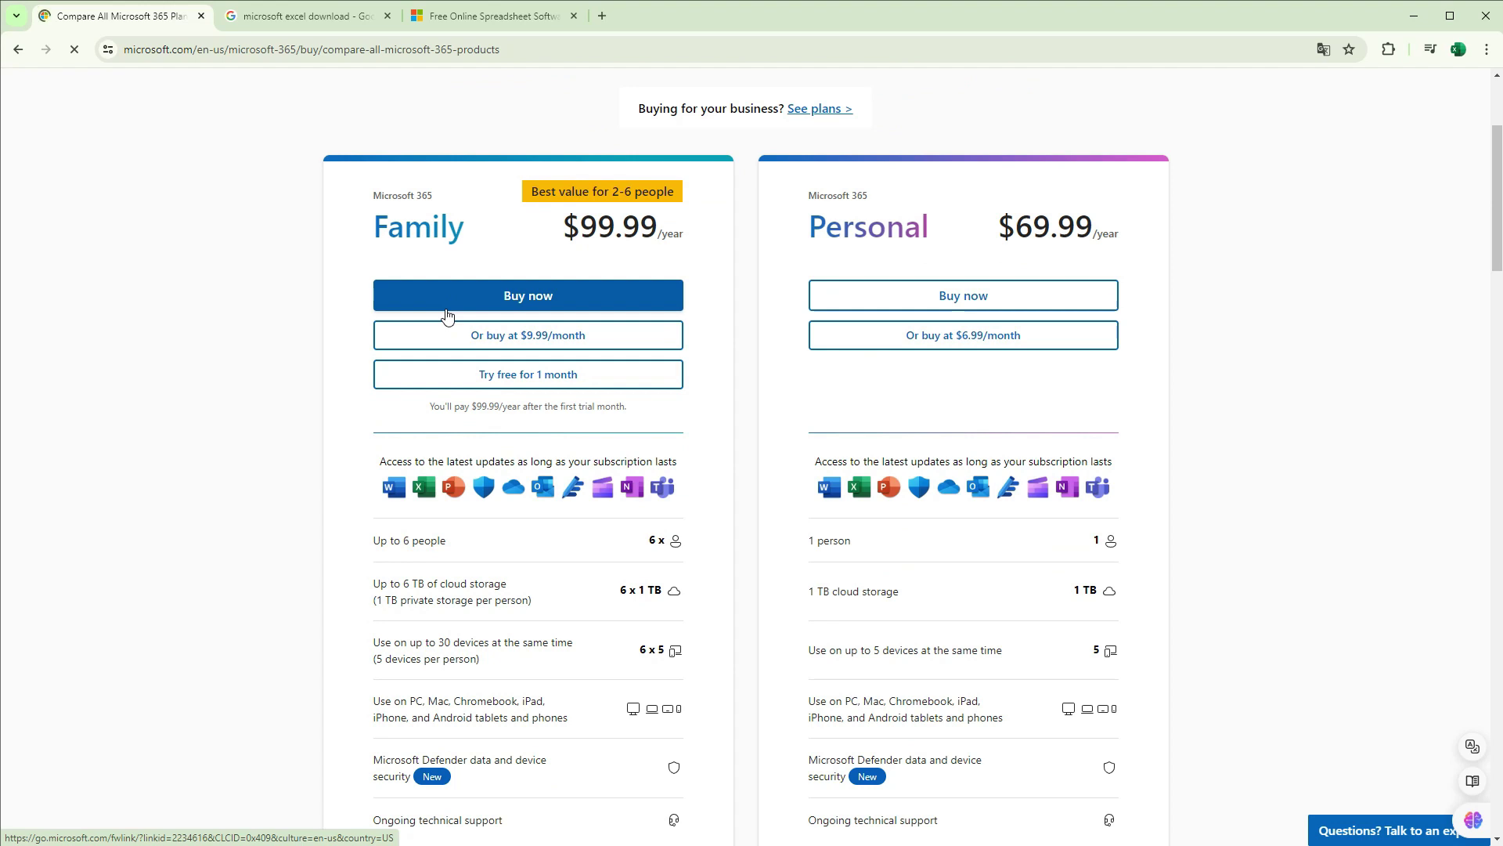
{"action": "left_click", "coordinate": [1416, 17]}
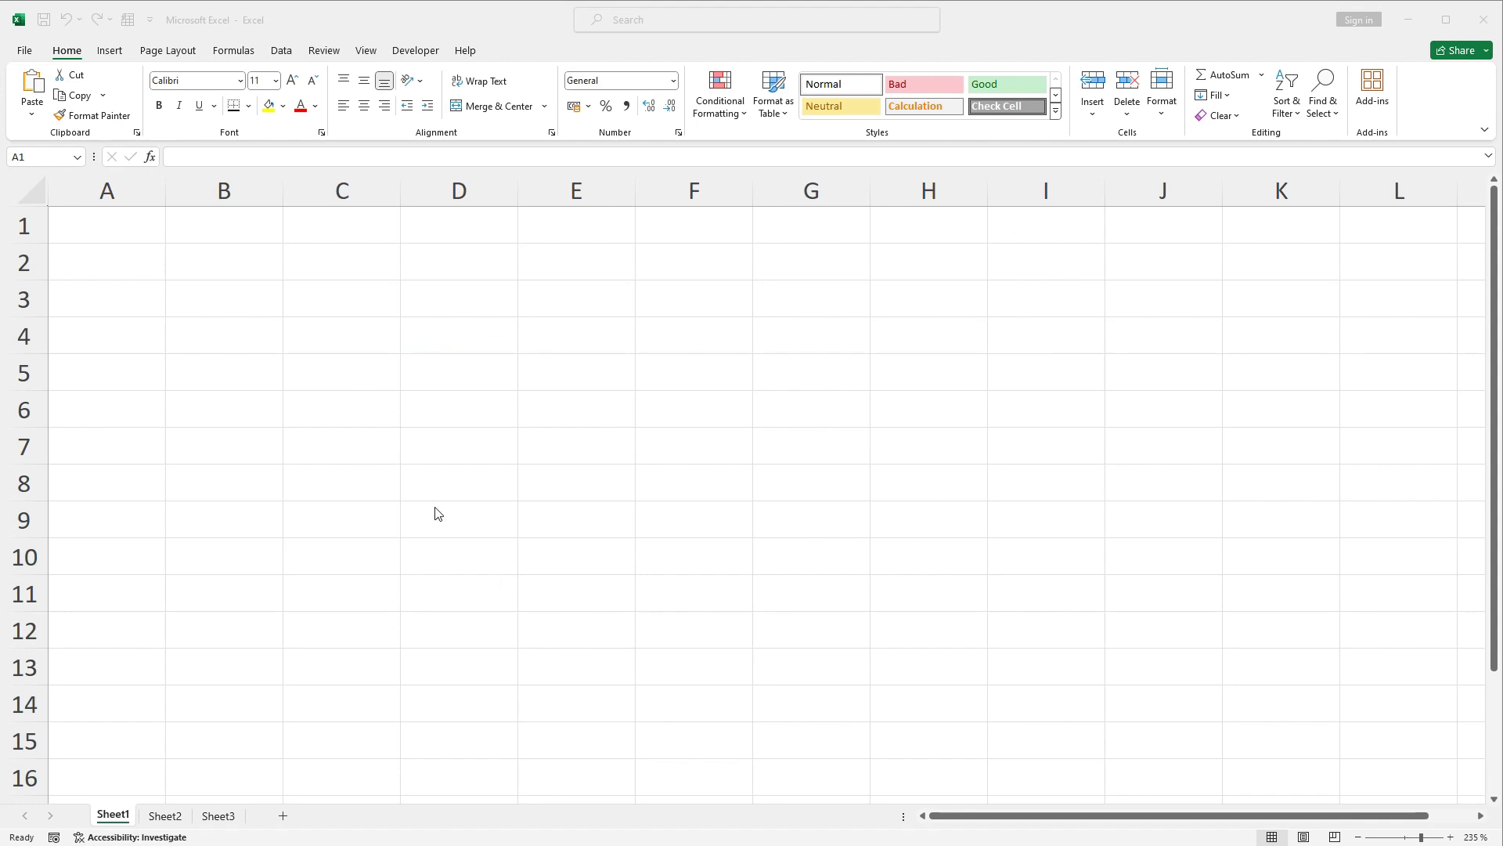
- Enter the header 'Name' in cell B2
{"action": "left_click", "coordinate": [187, 261]}
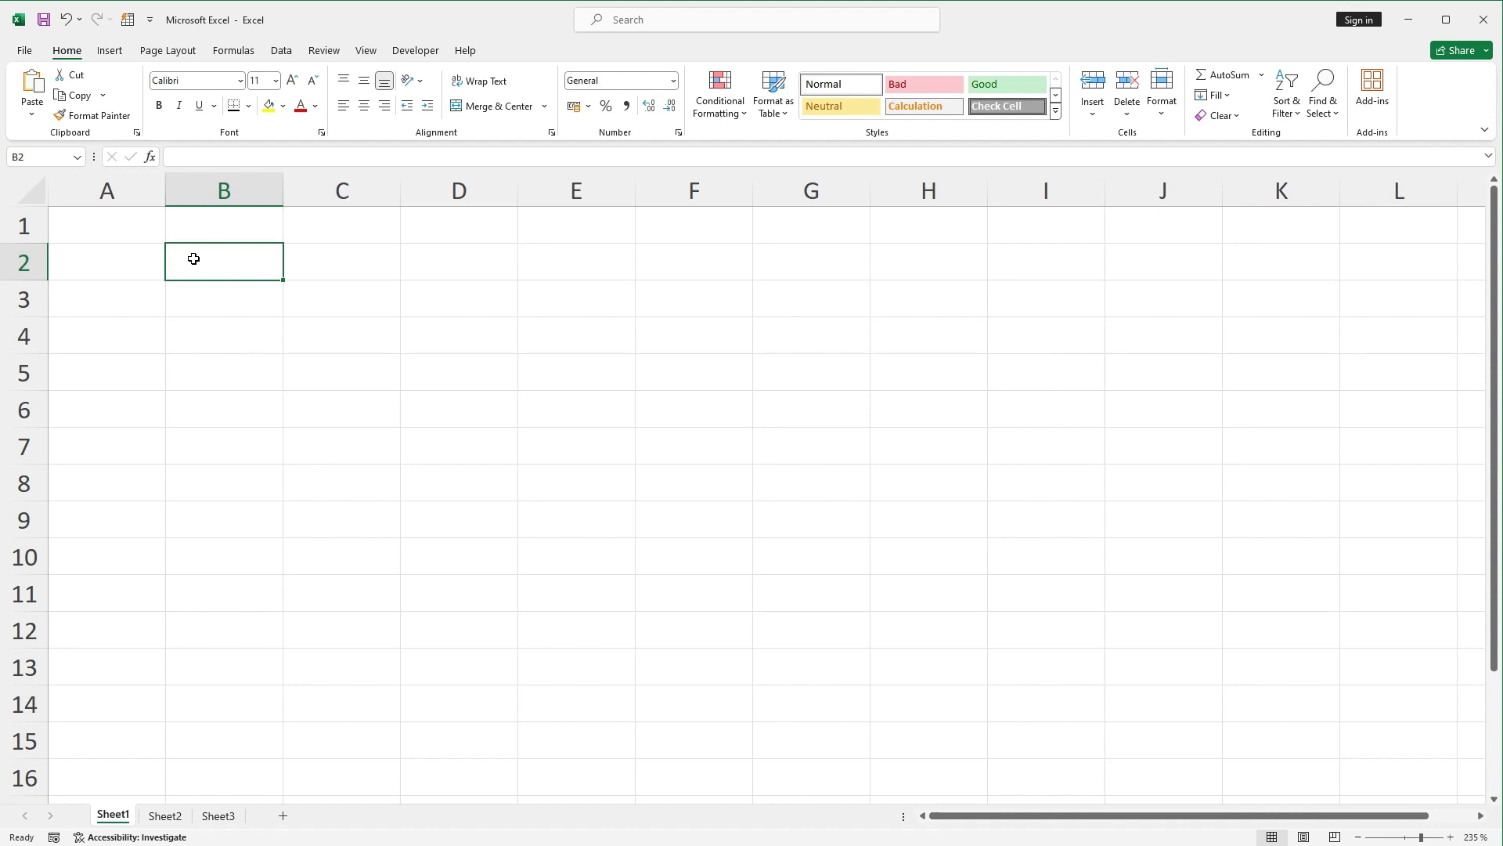
{"action": "type", "text": "Name"}
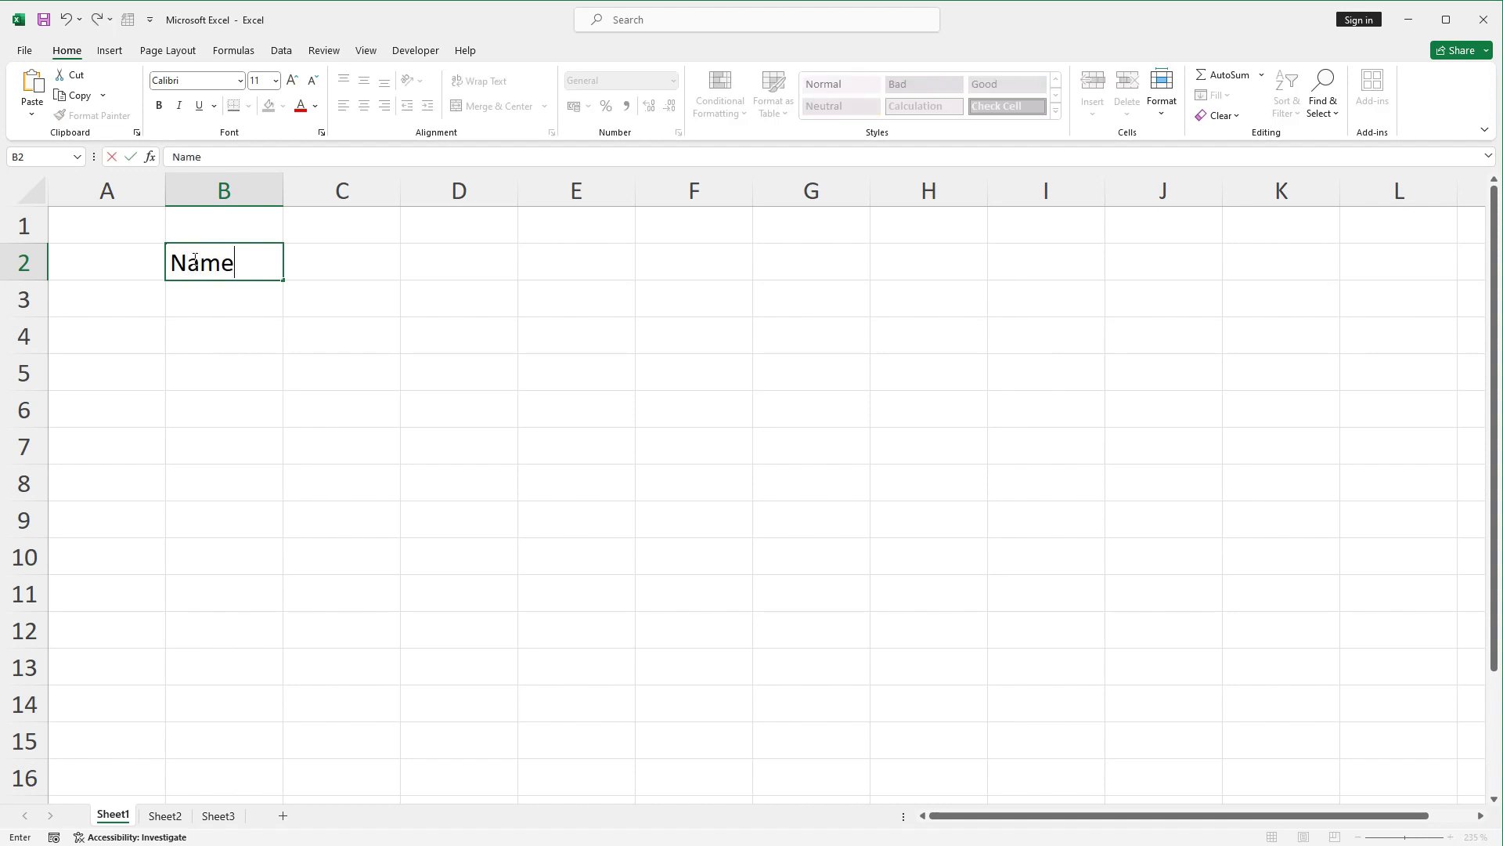
{"action": "key", "text": "Return"}
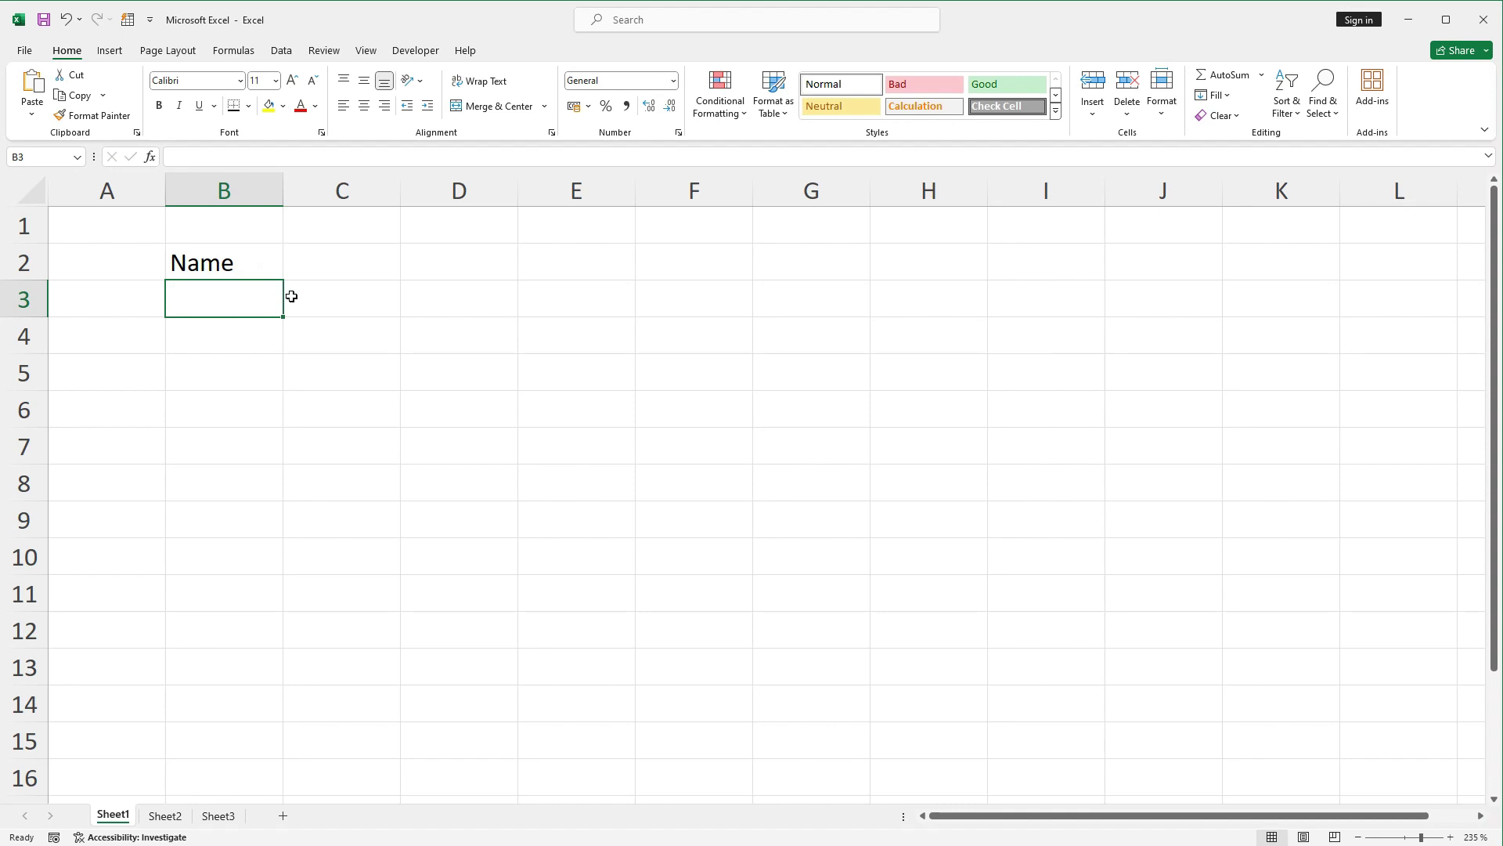
- Enter the header 'Surname' in cell C2 via the formula bar
{"action": "left_click", "coordinate": [289, 262]}
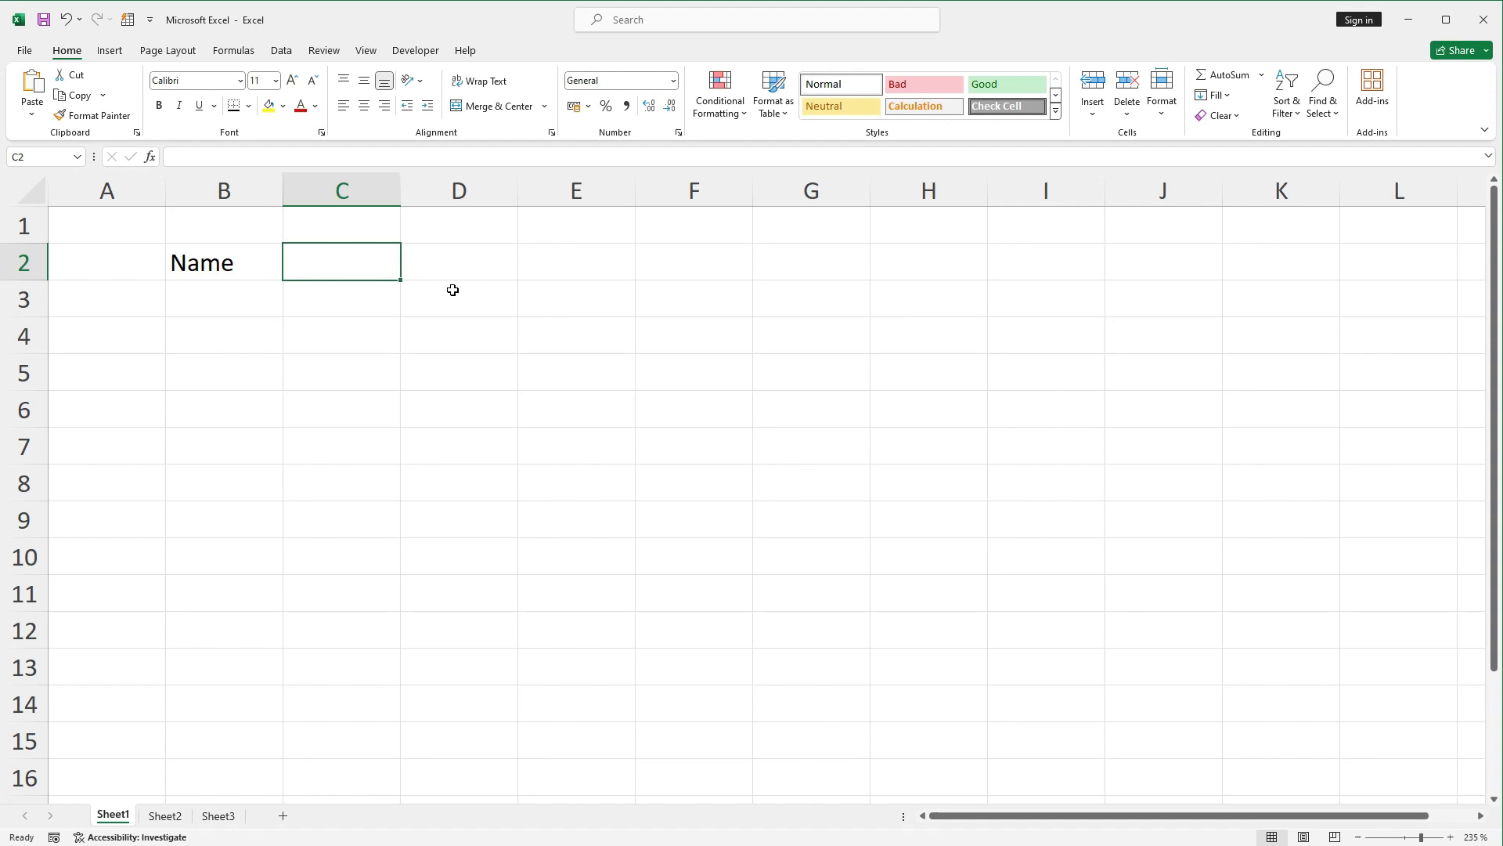
{"action": "left_click", "coordinate": [329, 155]}
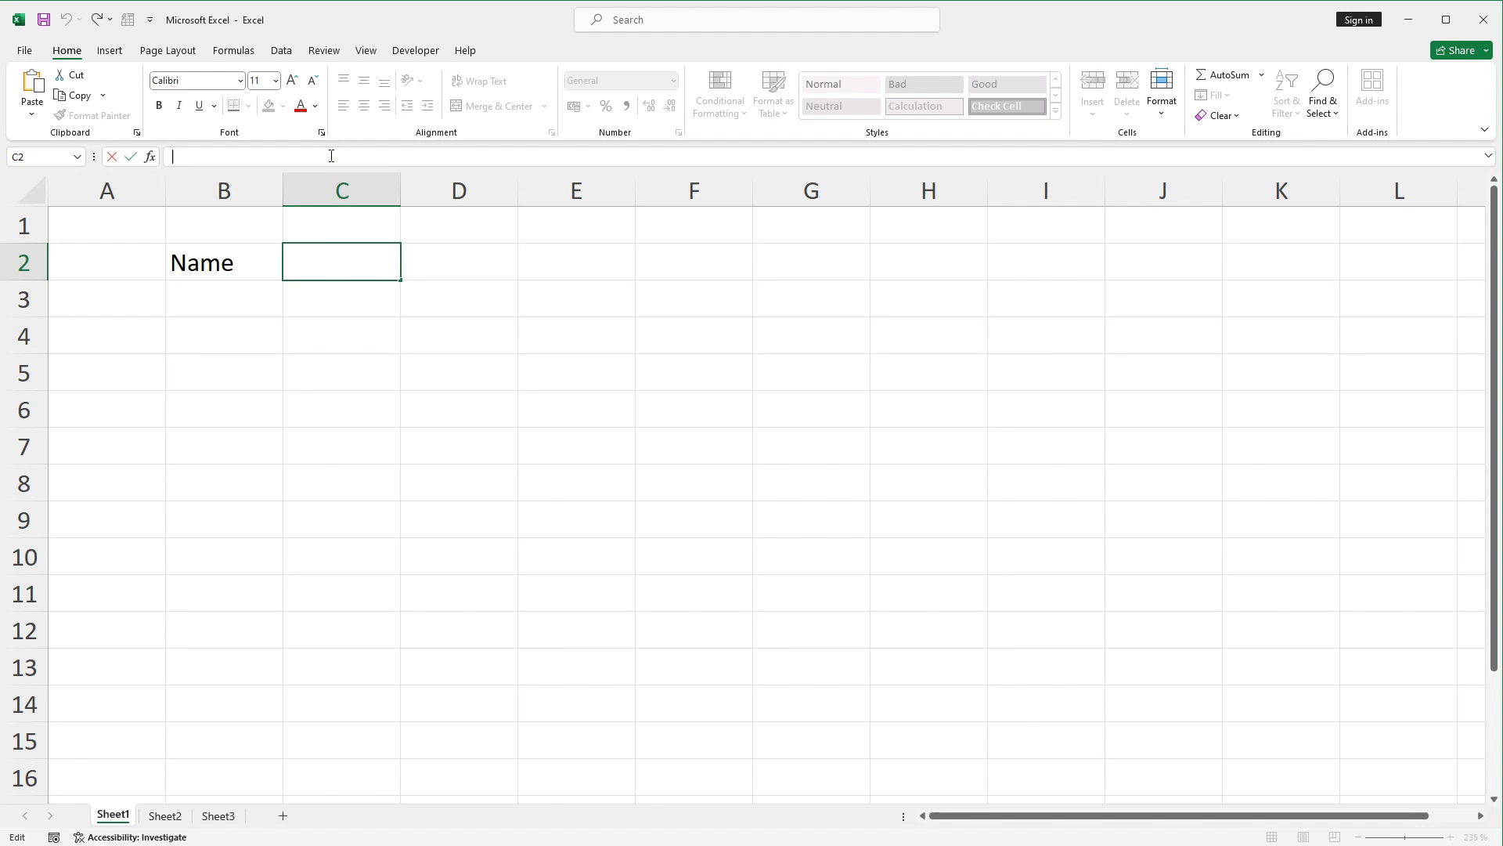
{"action": "left_click", "coordinate": [336, 260]}
{"action": "type", "text": "Surna"}
{"action": "type", "text": "me"}
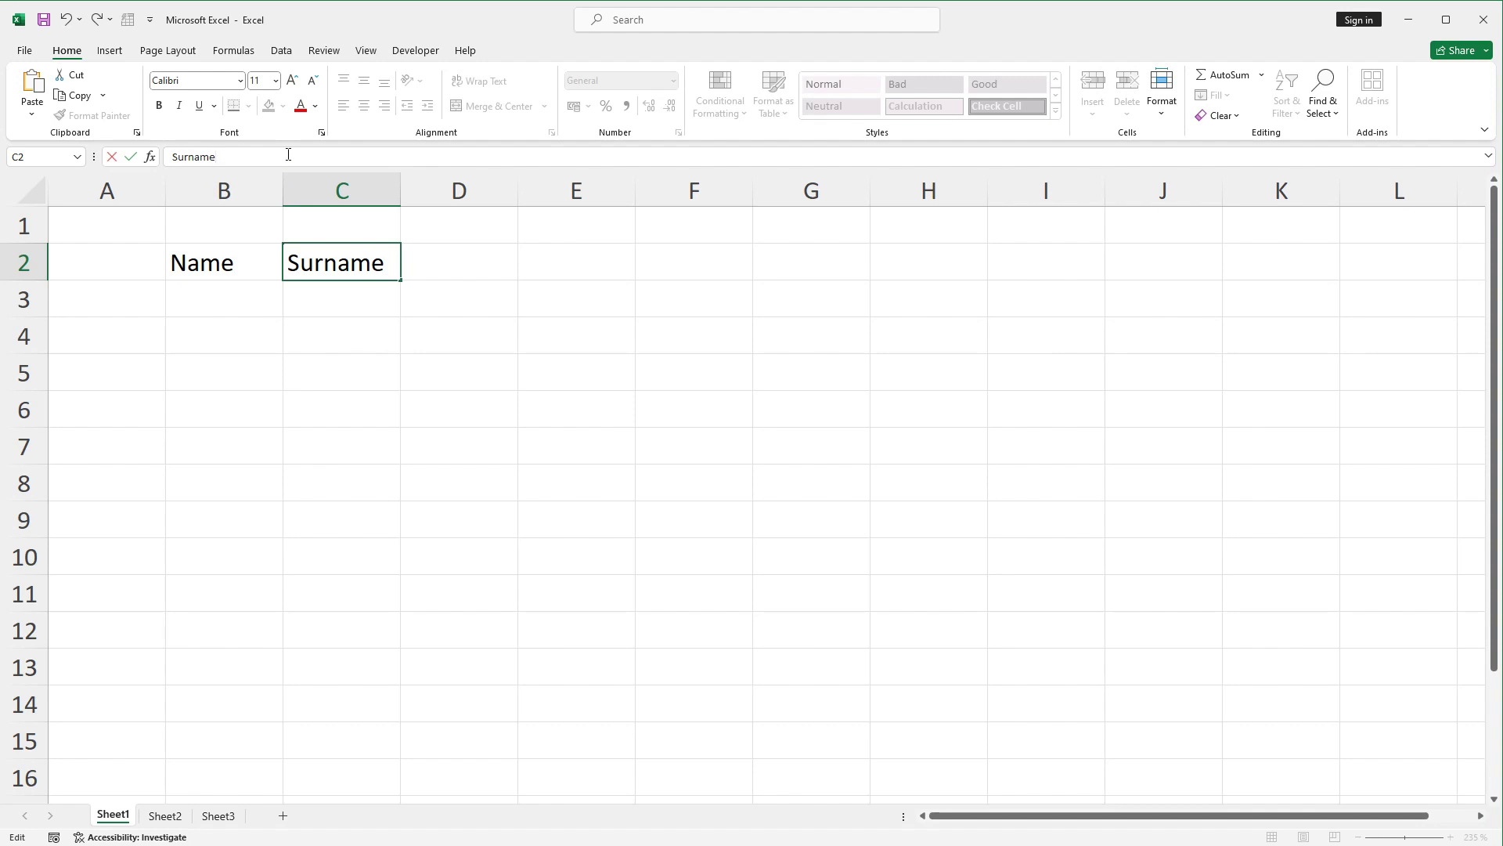
{"action": "key", "text": "Return"}
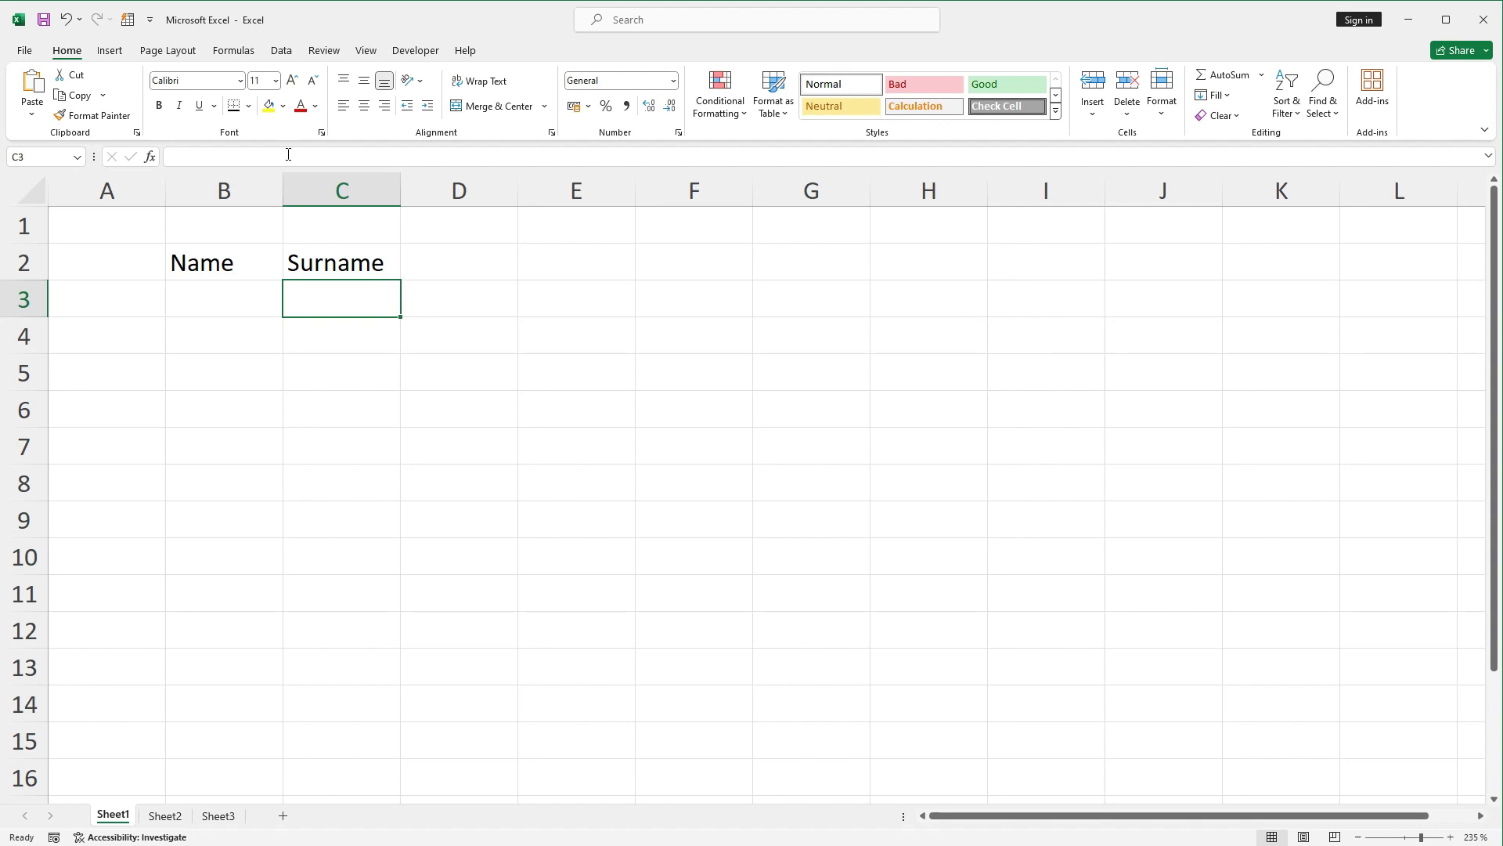
{"action": "scroll", "coordinate": [427, 380], "scroll_direction": "down", "scroll_amount": 7}
{"action": "scroll", "coordinate": [427, 379], "scroll_direction": "down", "scroll_amount": 8}
{"action": "scroll", "coordinate": [426, 380], "scroll_direction": "down", "scroll_amount": 3}
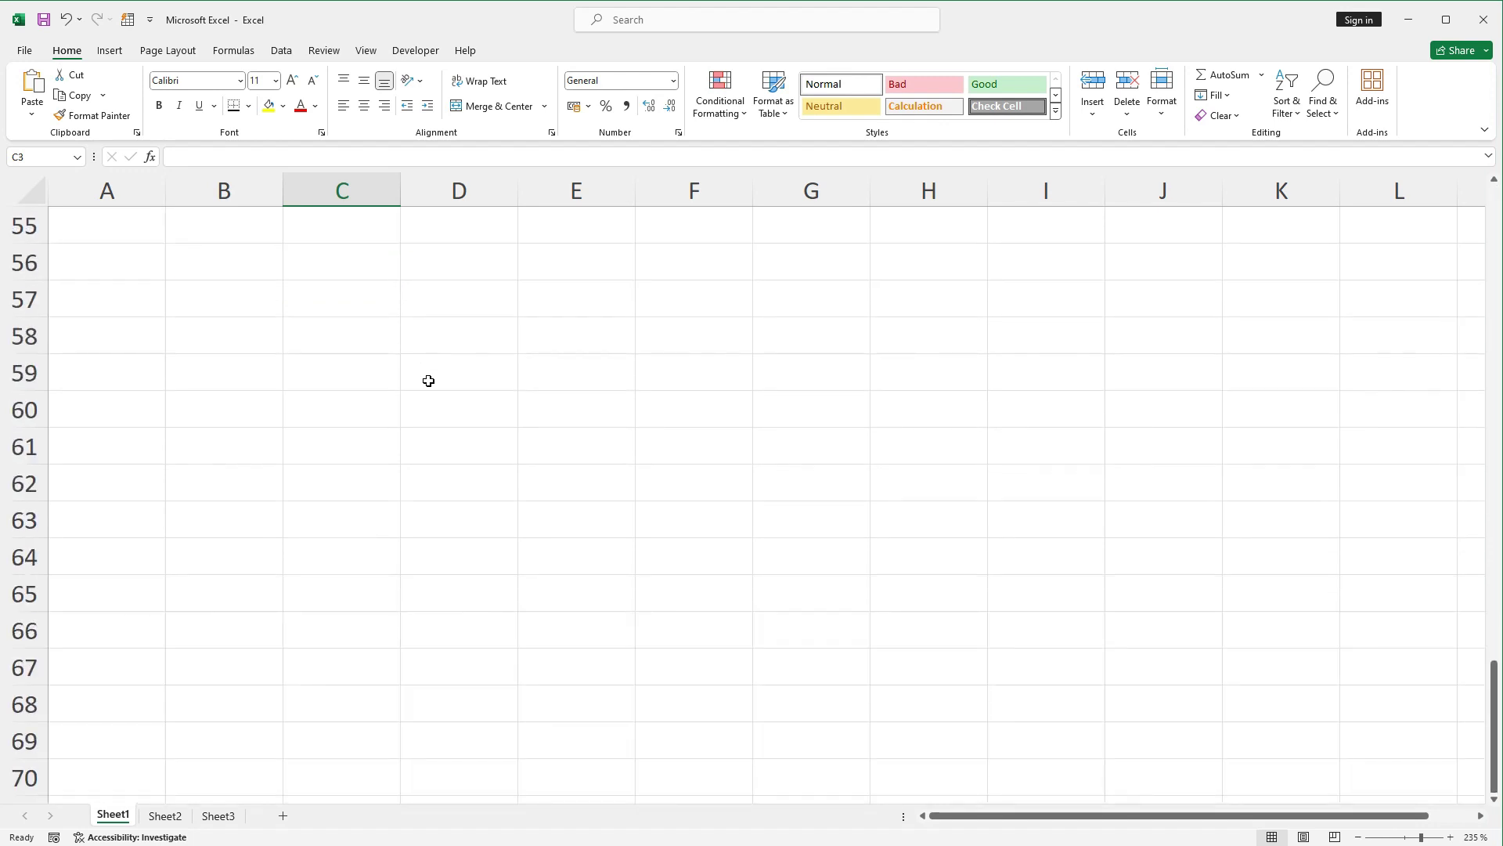
{"action": "scroll", "coordinate": [432, 383], "scroll_direction": "up", "scroll_amount": 10}
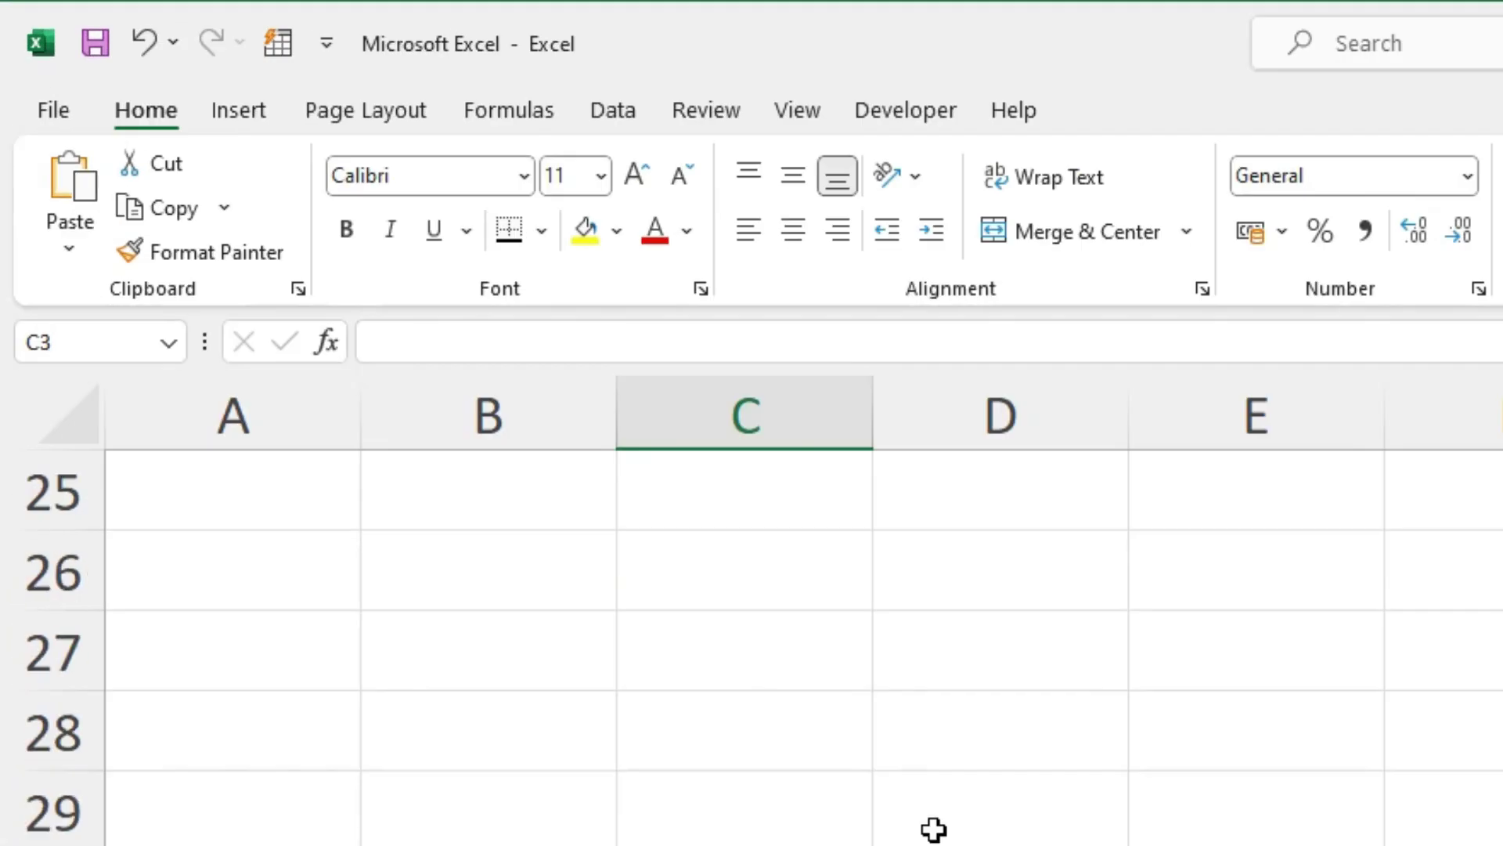
{"action": "scroll", "coordinate": [932, 830], "scroll_direction": "up", "scroll_amount": 8}
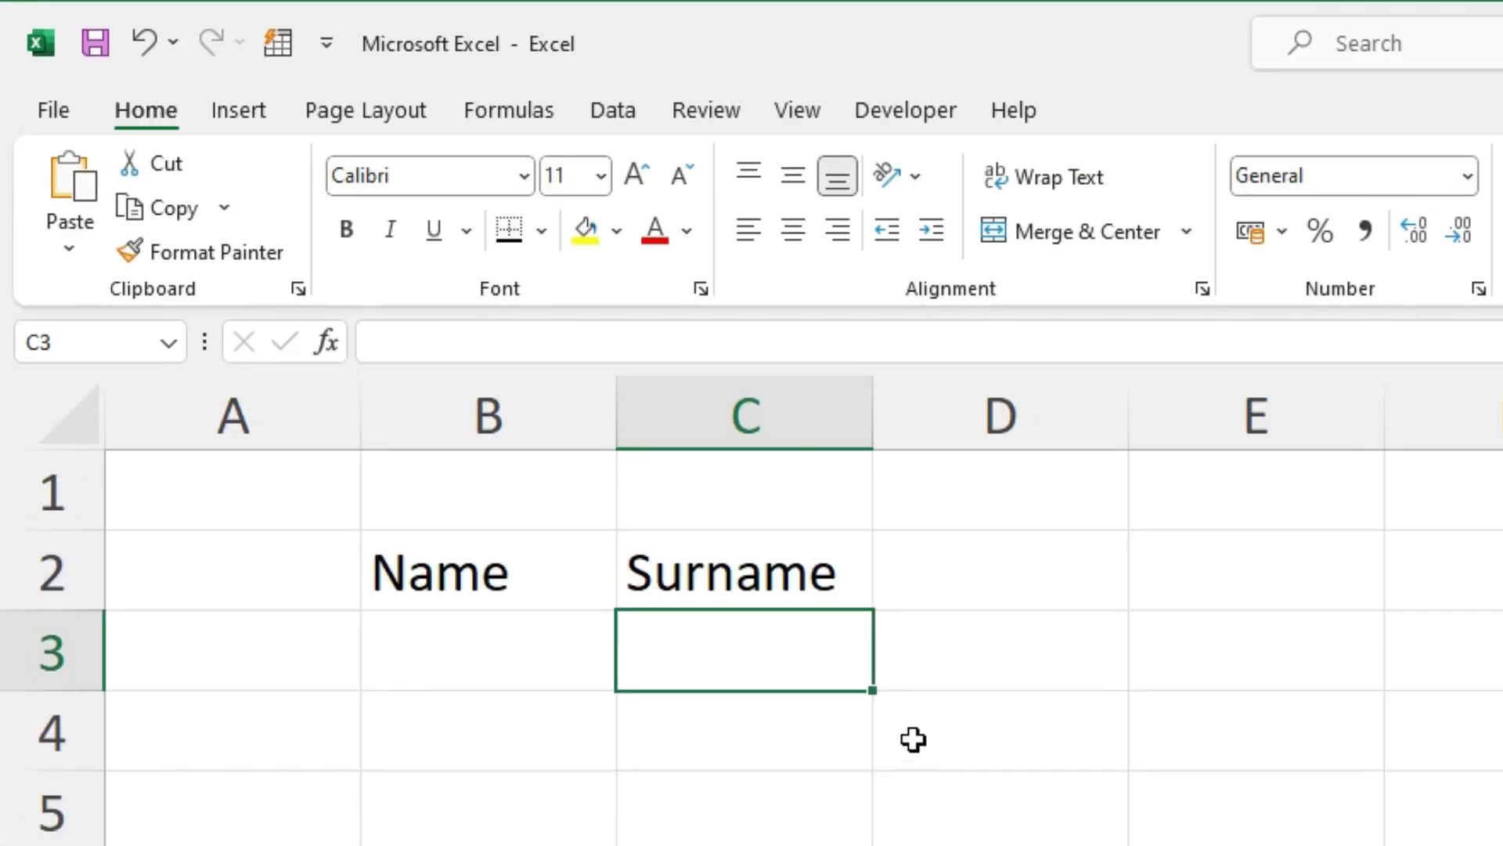
- Jump to H100 through the Name Box and enter 'ghghgh' there
{"action": "left_click", "coordinate": [71, 340]}
{"action": "type", "text": "H10"}
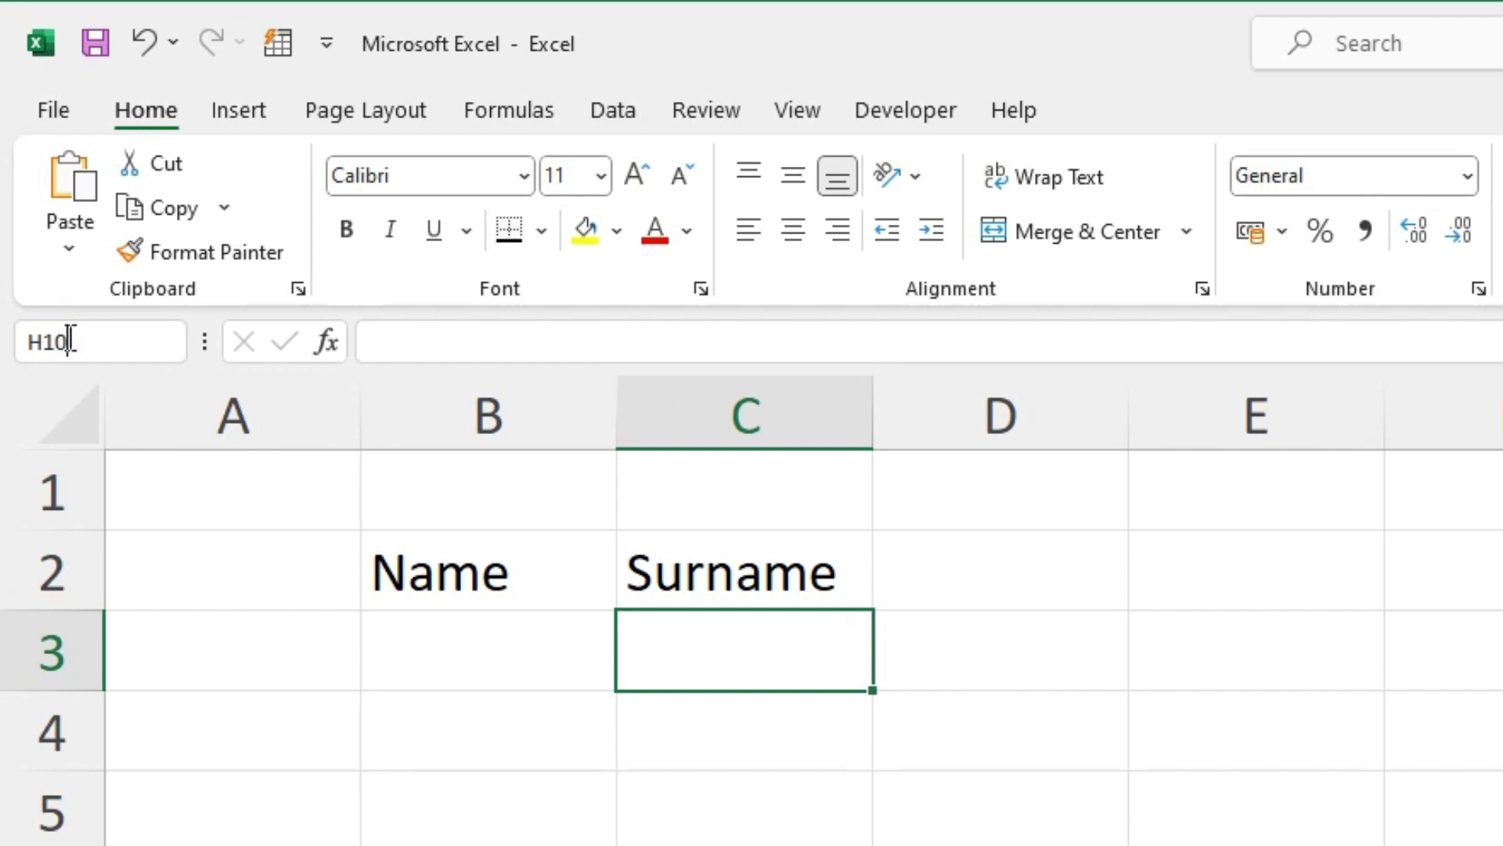
{"action": "type", "text": "0"}
{"action": "key", "text": "Return"}
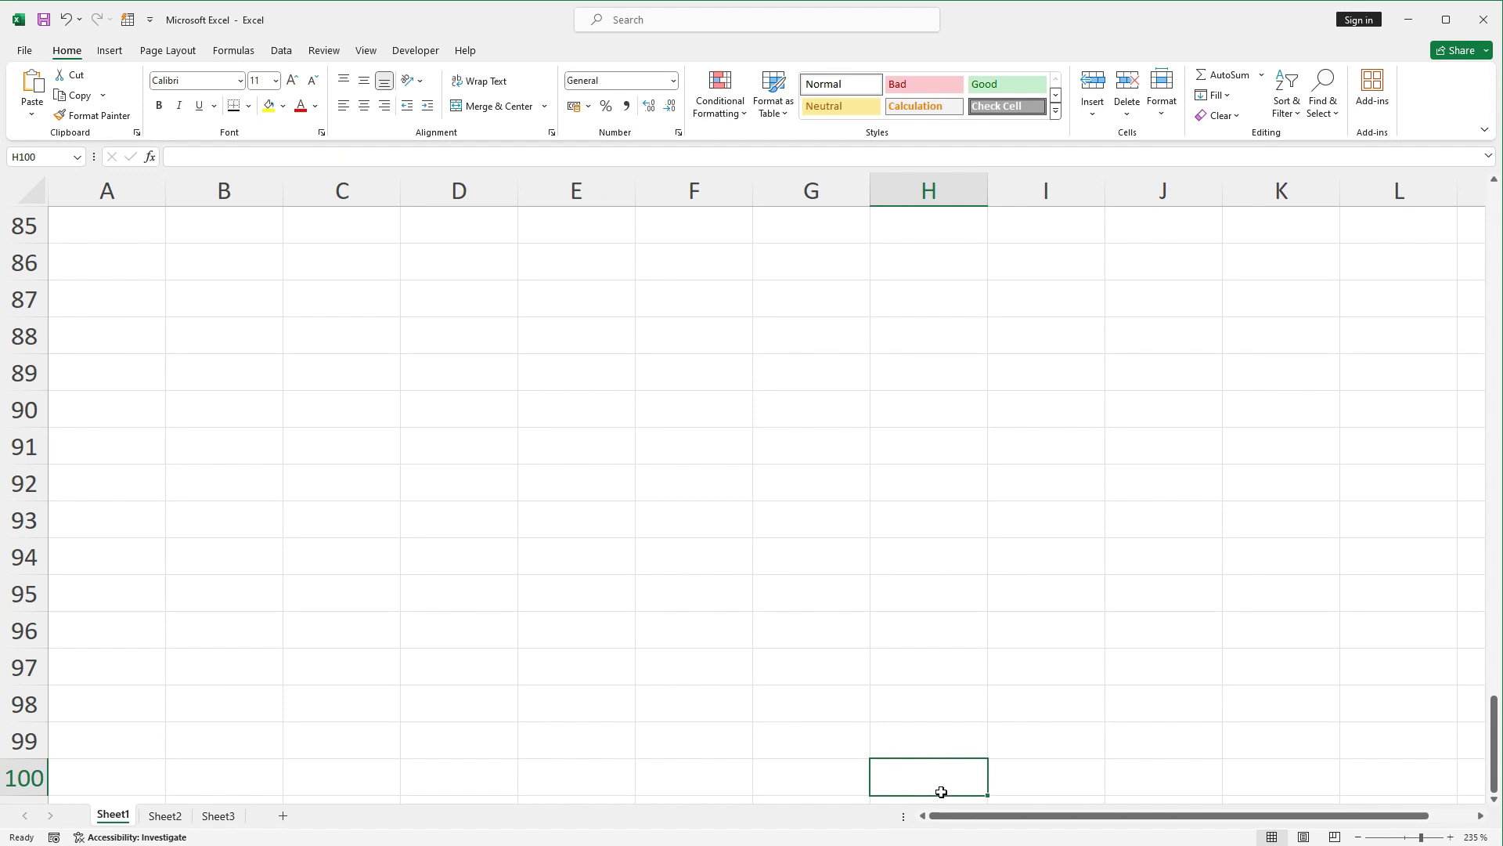
{"action": "type", "text": "gh"}
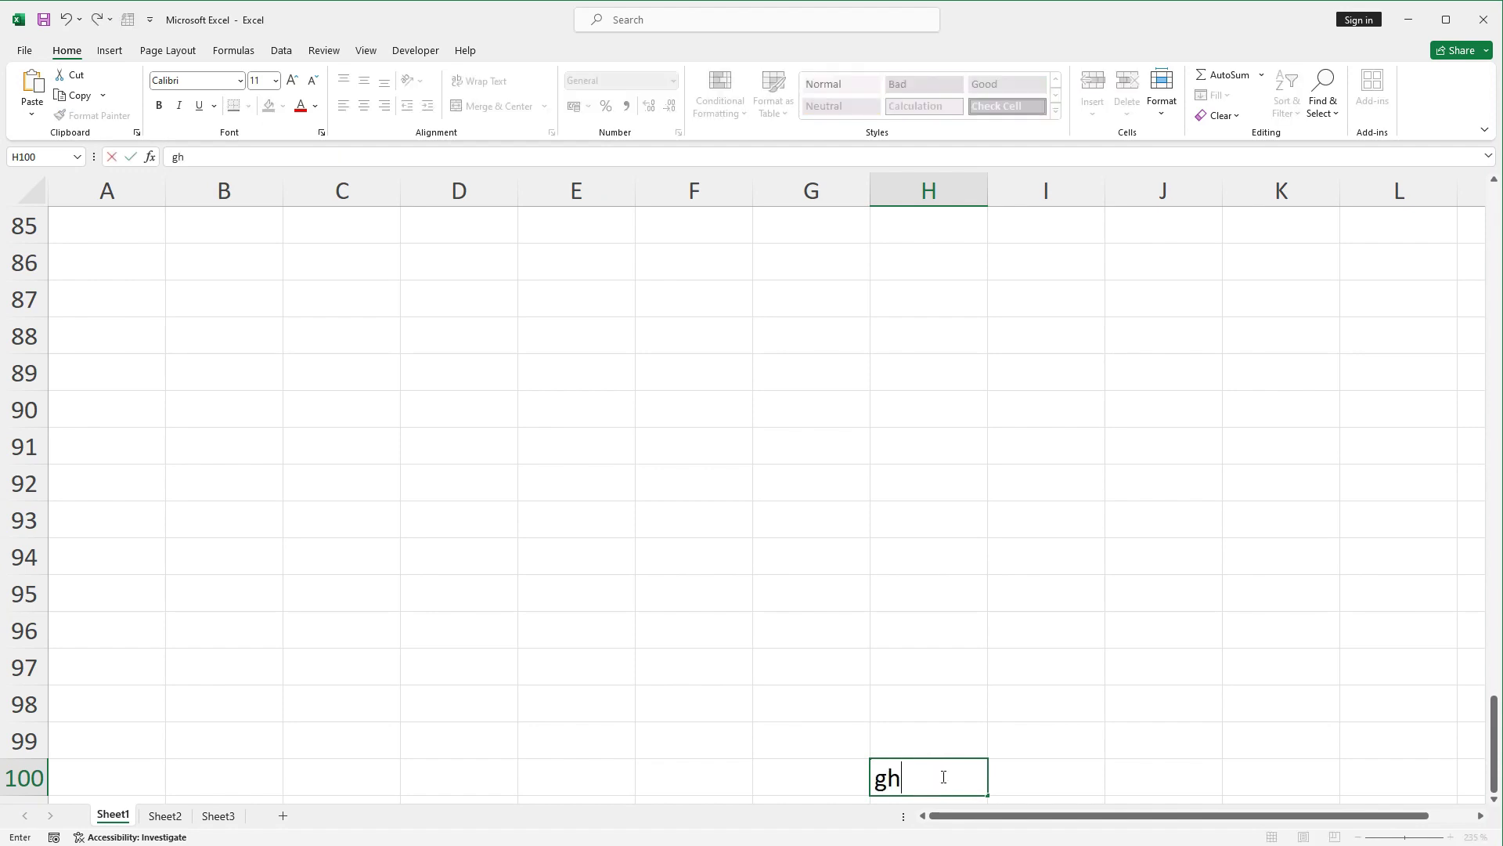
{"action": "type", "text": "ghgh"}
{"action": "key", "text": "Return"}
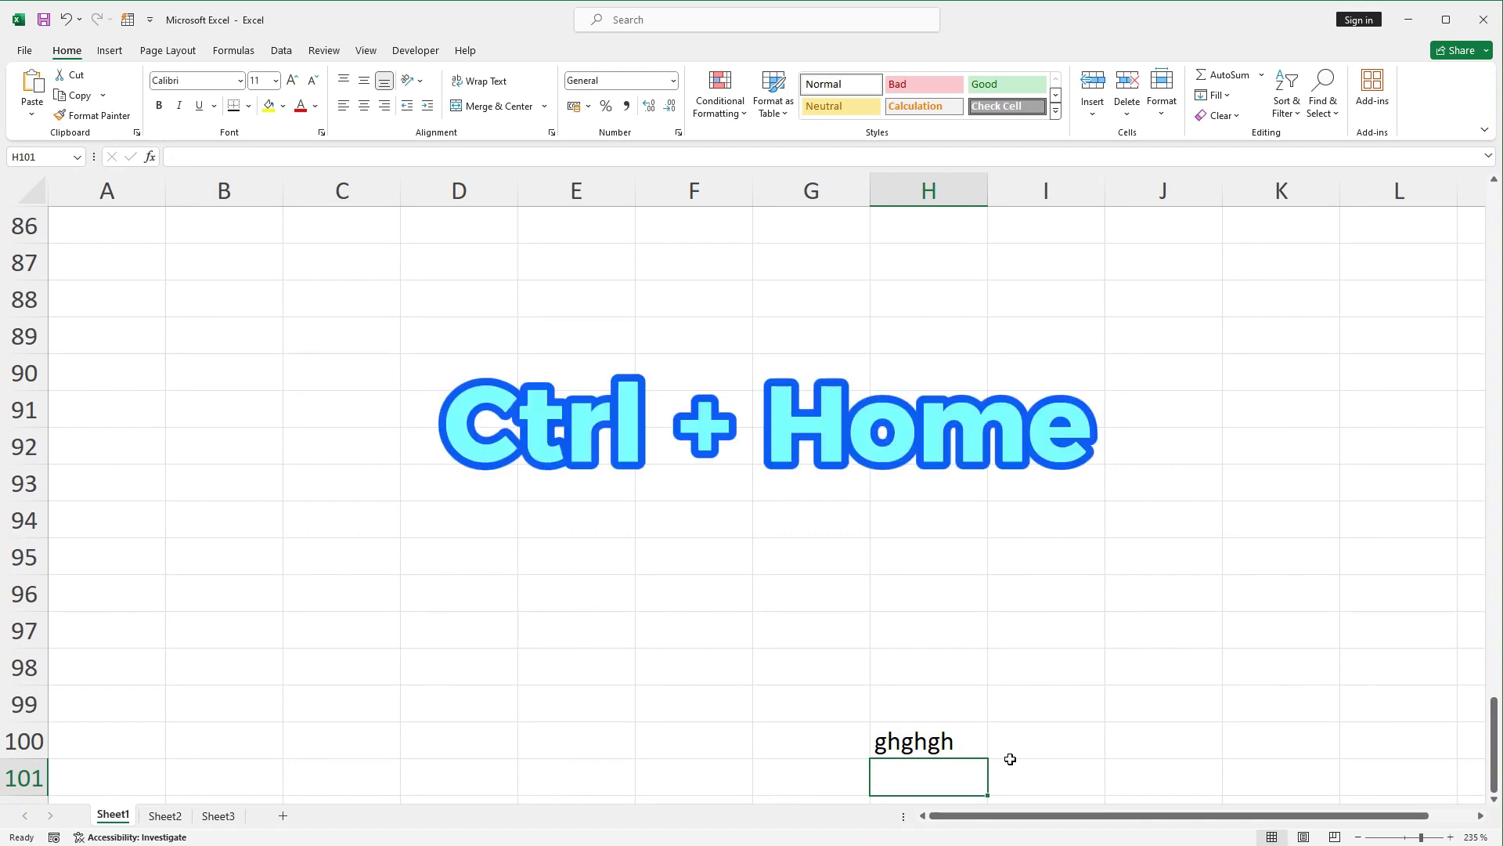
- Jump back to cell A1 with Ctrl+Home
{"action": "key", "text": "ctrl+Home"}
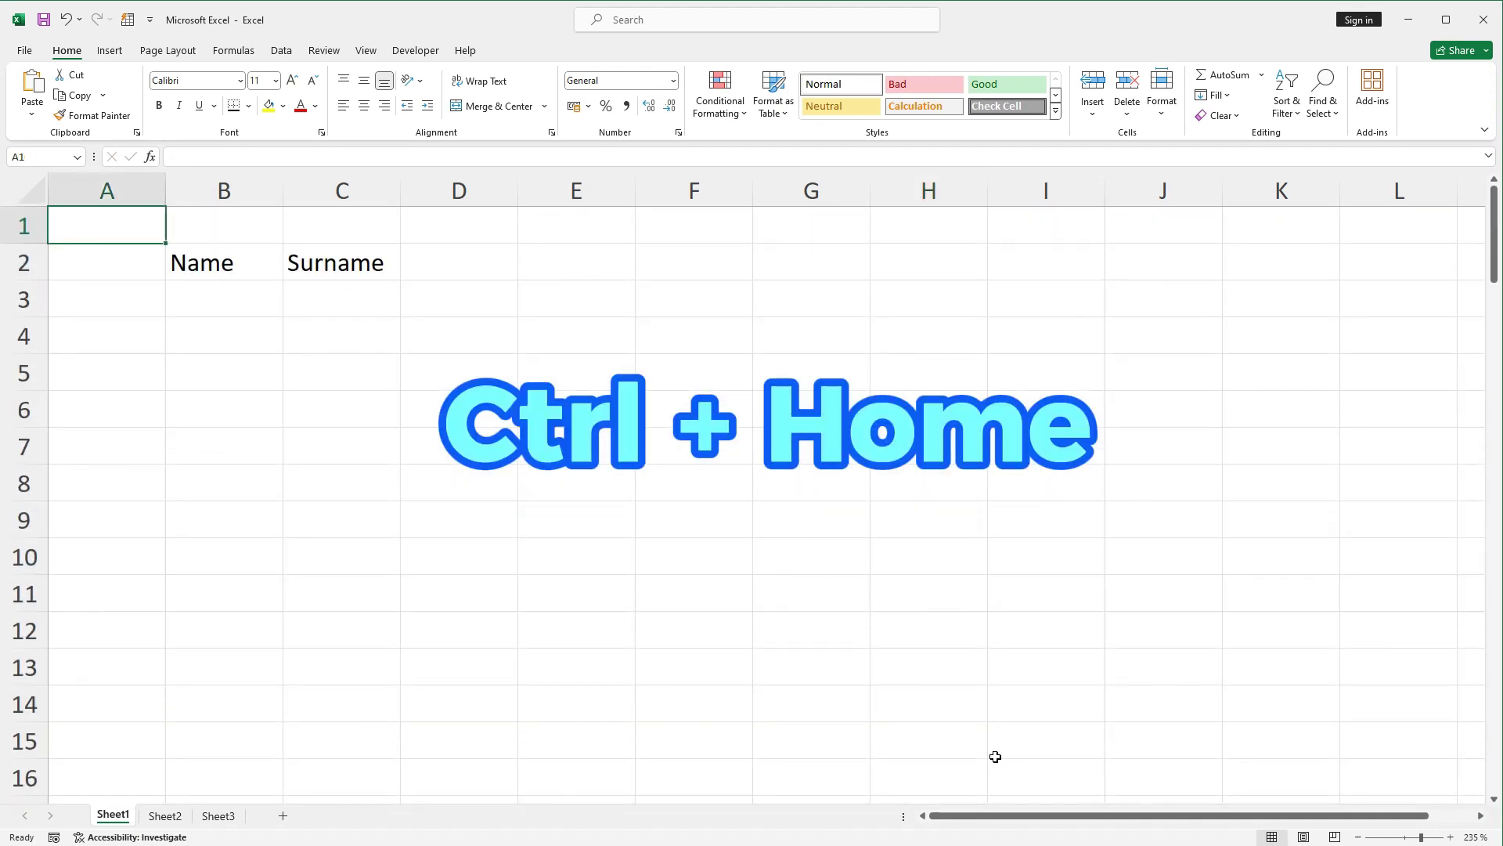